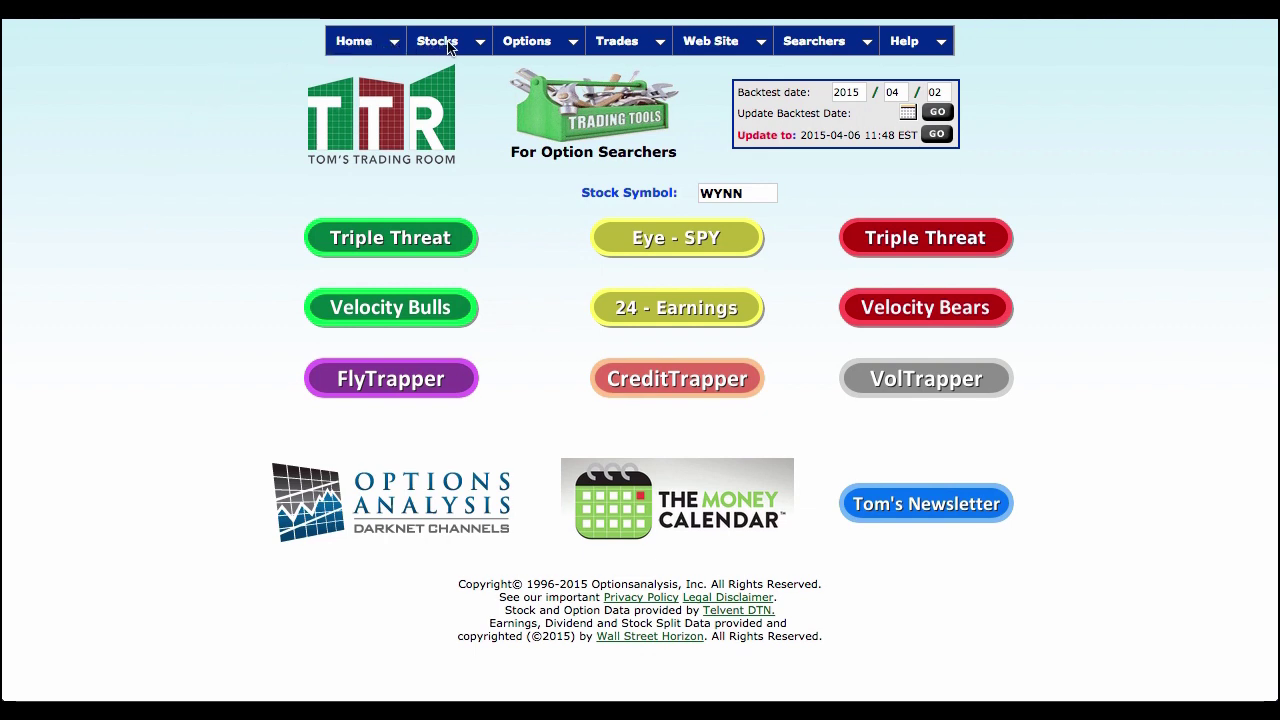
- Go to Stocks > Stock Rankers > Tom's Movers
mouse_move(448, 47)
mouse_move(507, 98)
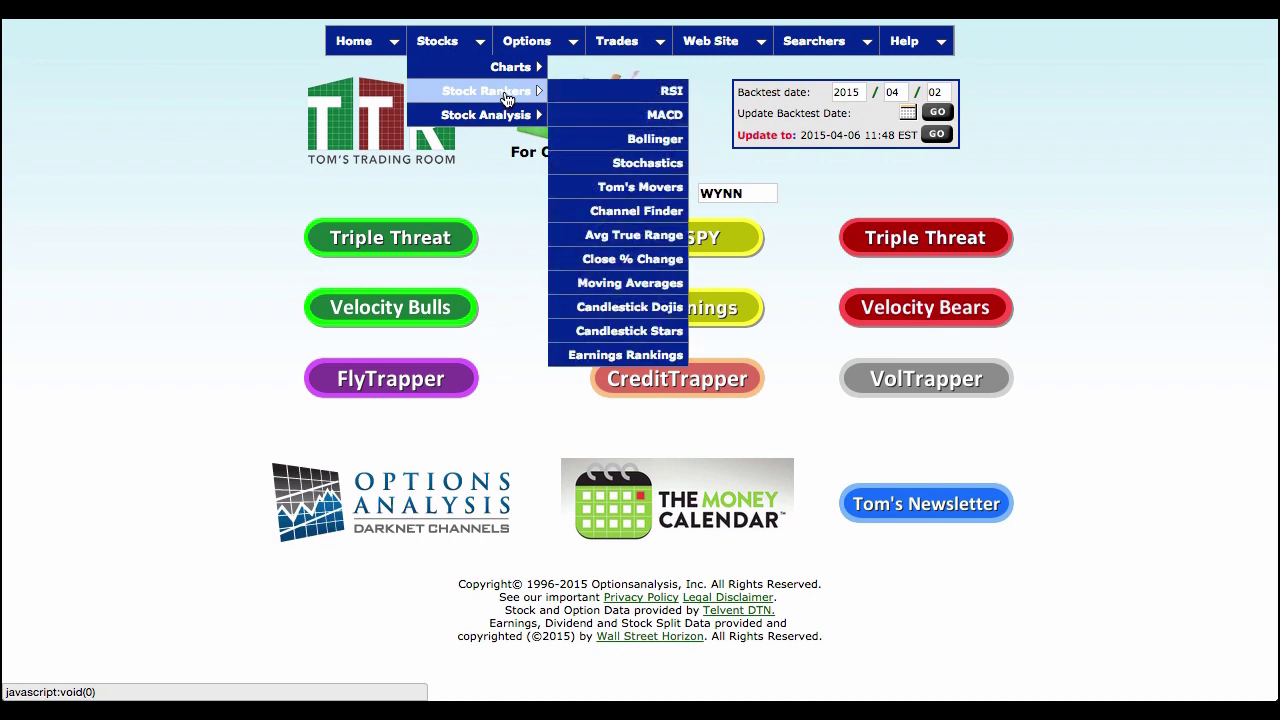
click(620, 192)
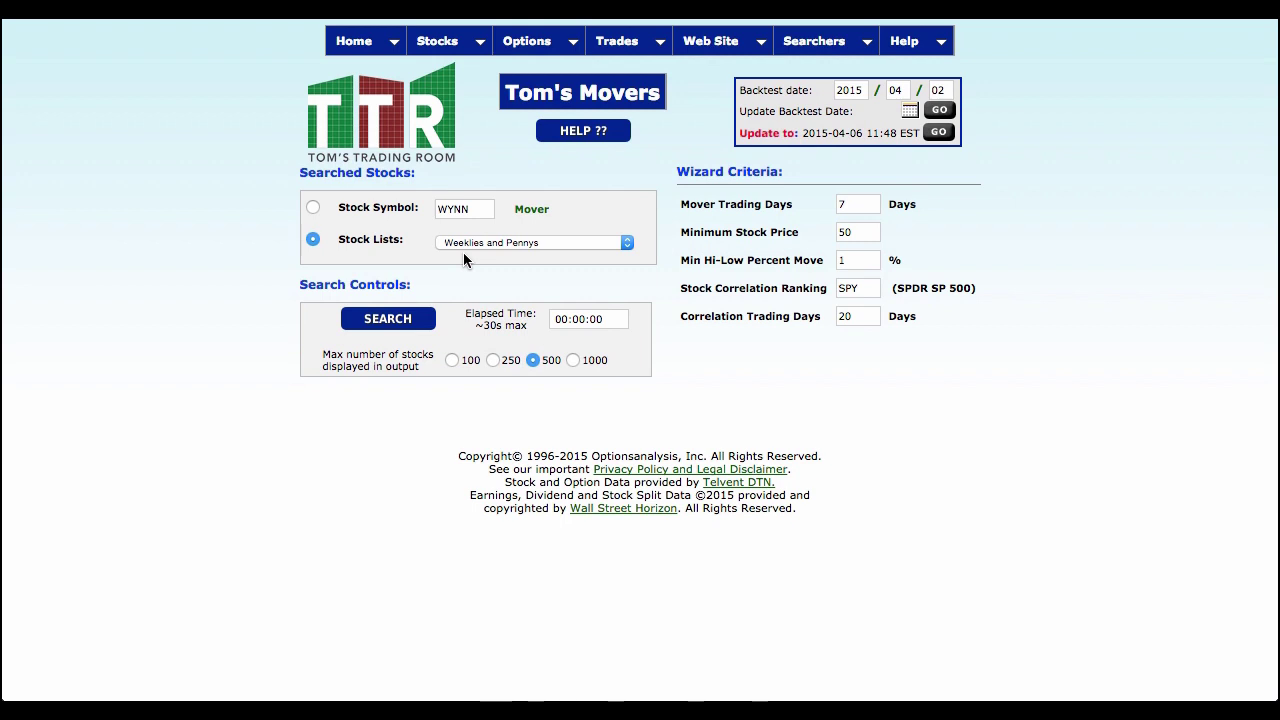
- Set Minimum Stock Price to 100 and run the Tom's Movers search, listing the top 25 stocks
double_click(858, 232)
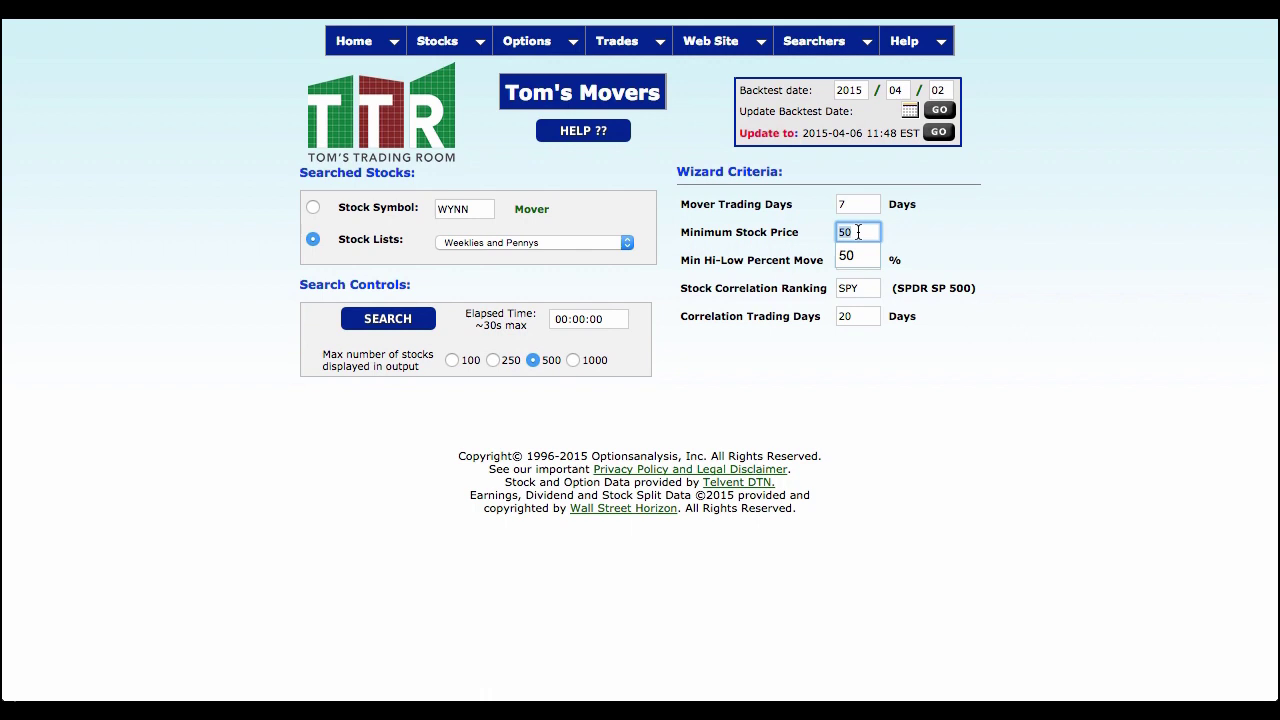
text(100)
click(989, 244)
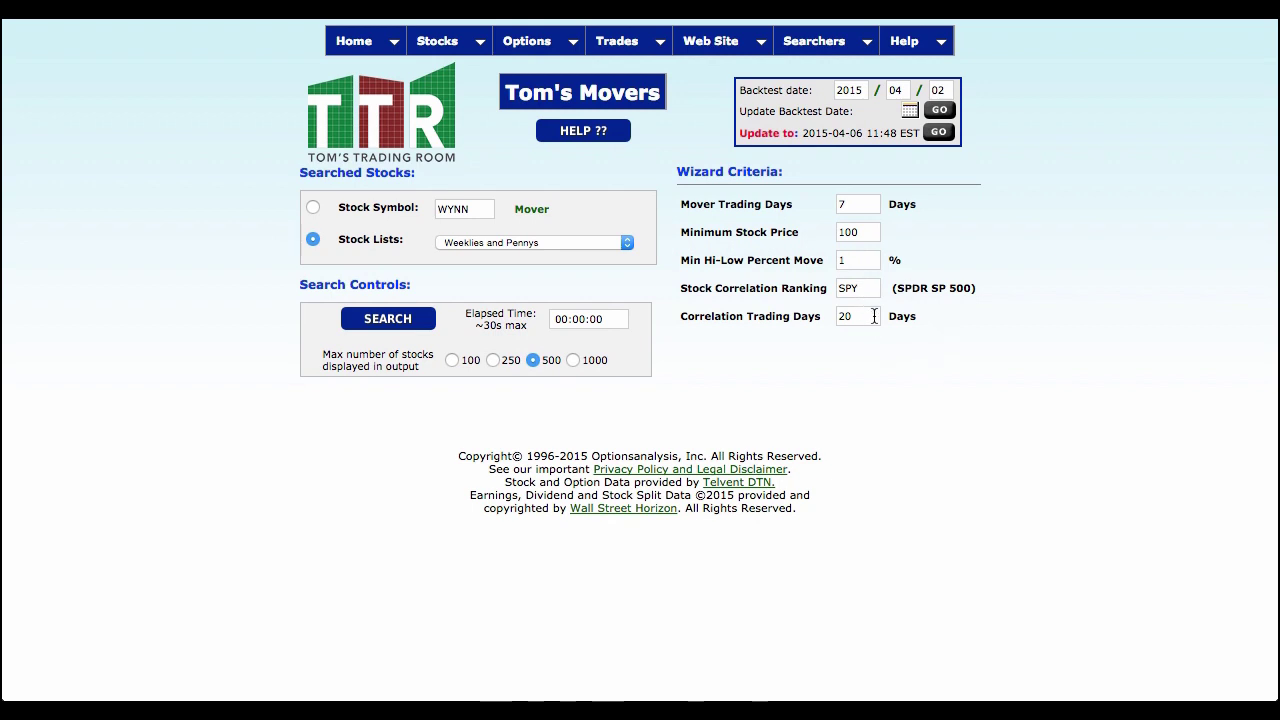
click(385, 320)
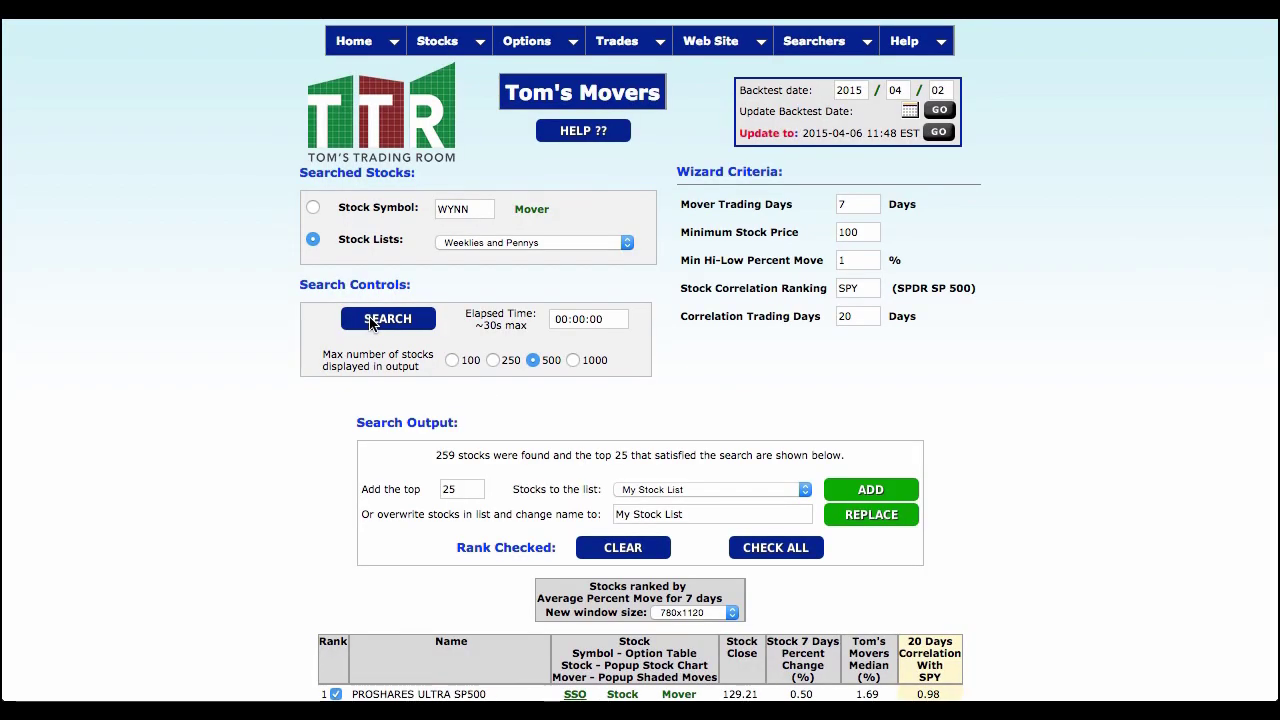
scroll(170, 545, down, 10)
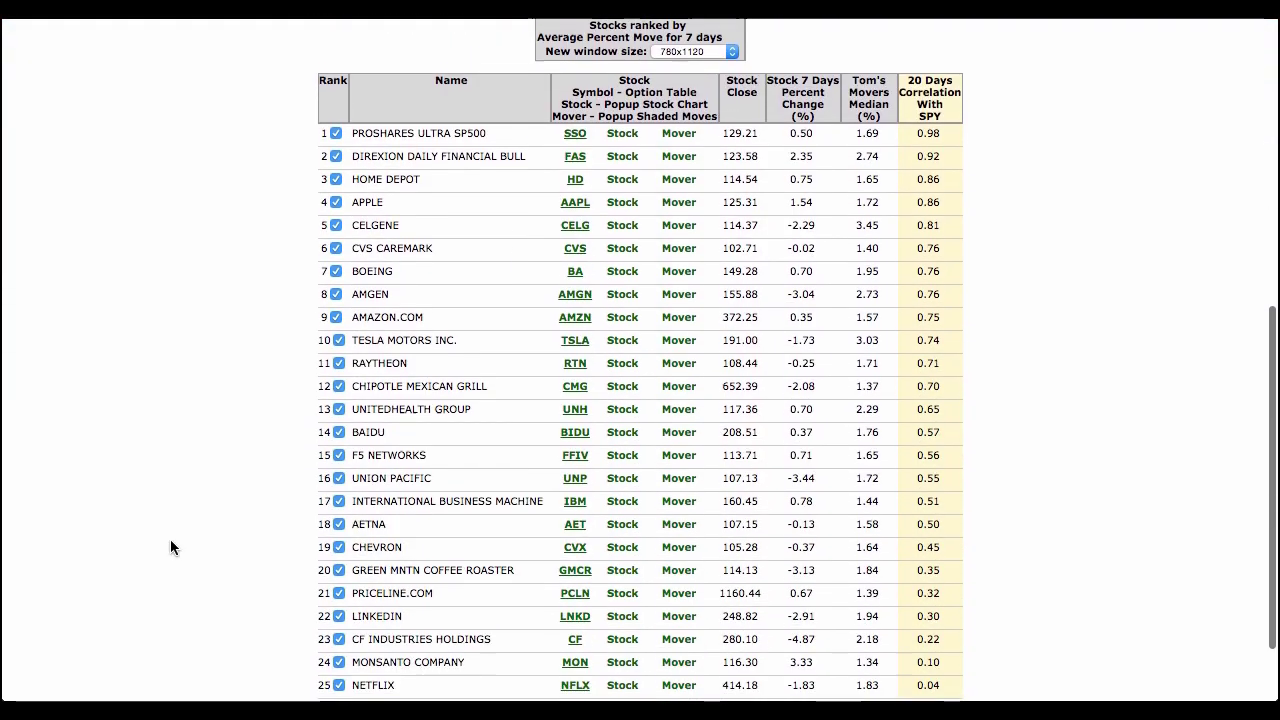
scroll(170, 545, down, 2)
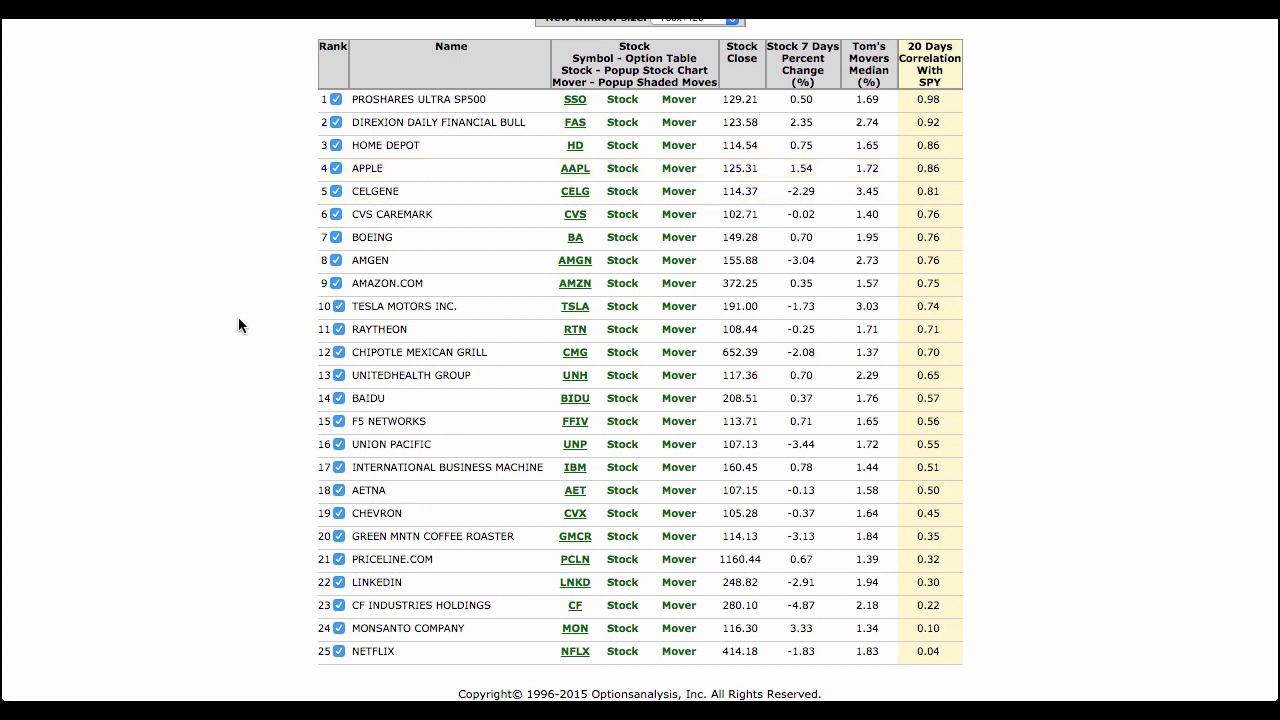
- Replace My Stock List's contents with the 25 ranked Tom's Movers stocks
scroll(238, 318, up, 5)
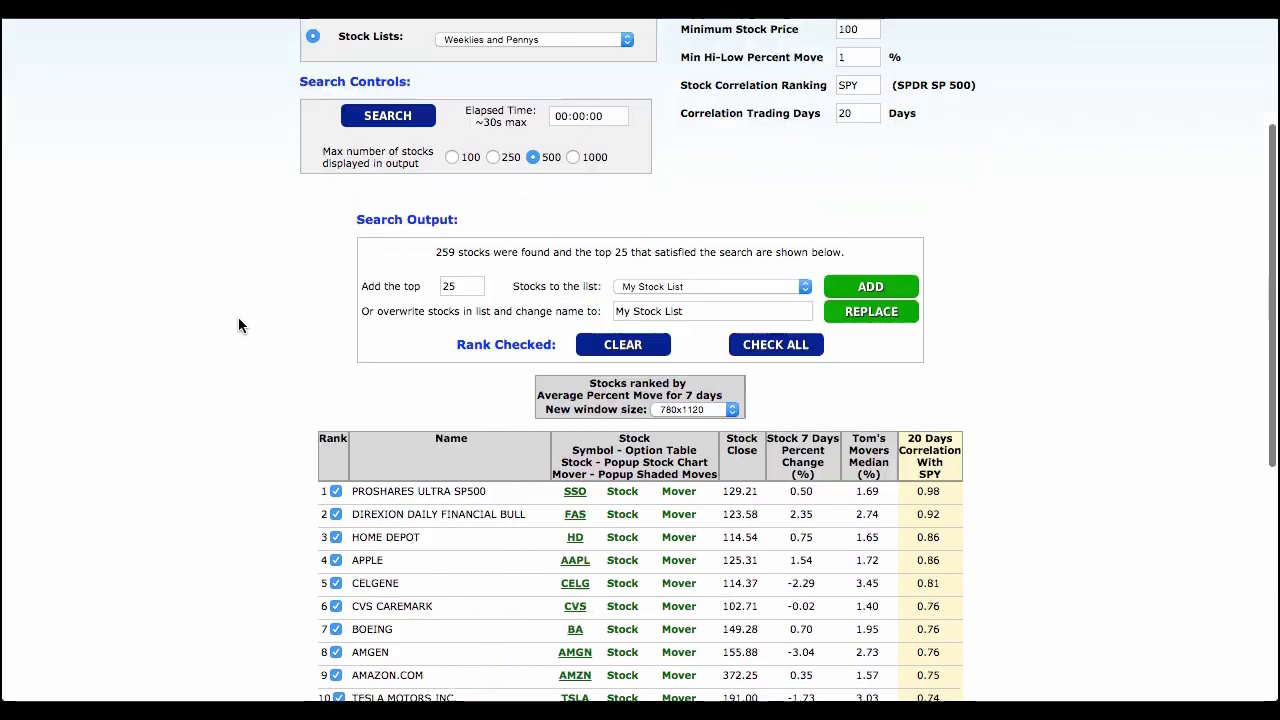
scroll(238, 325, up, 3)
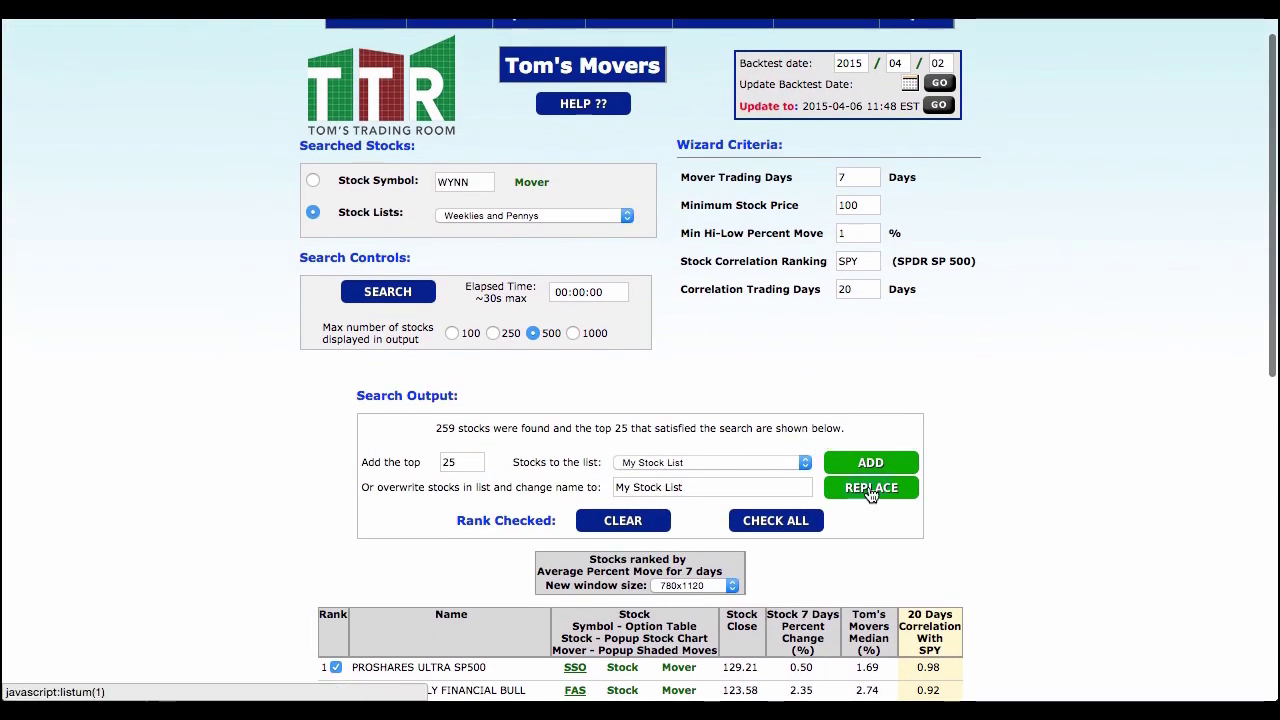
click(871, 490)
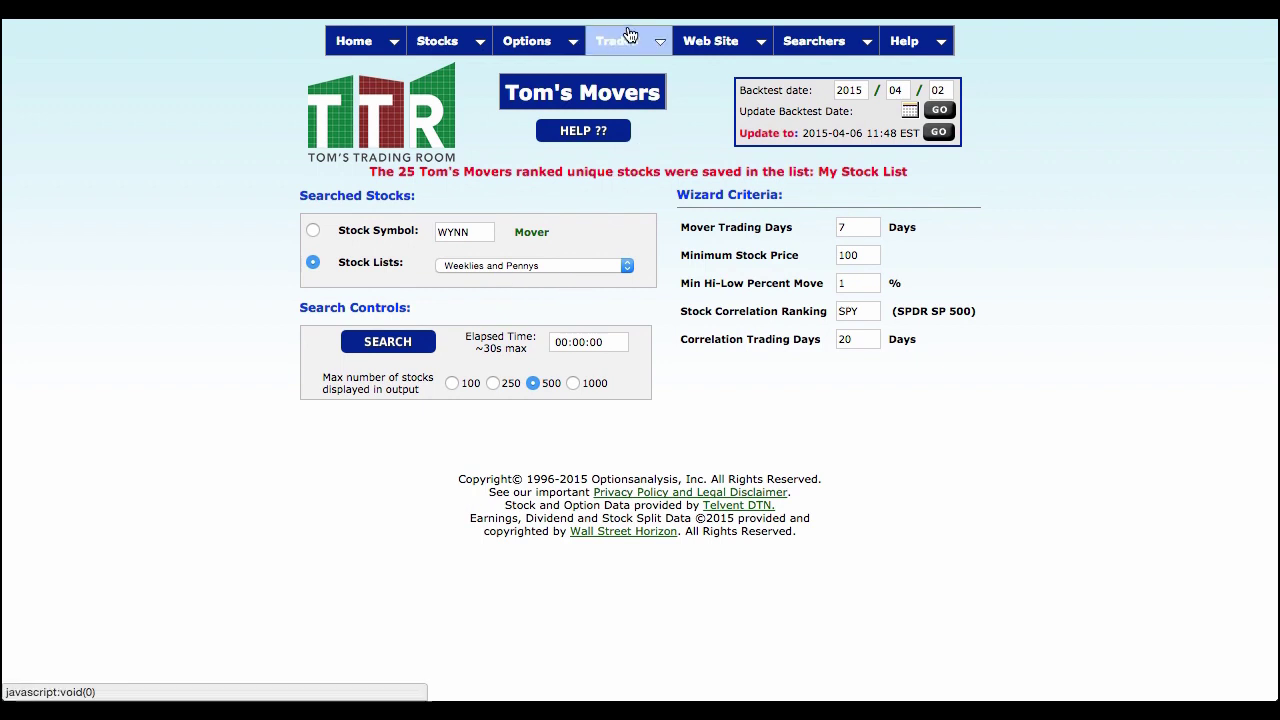
click(815, 41)
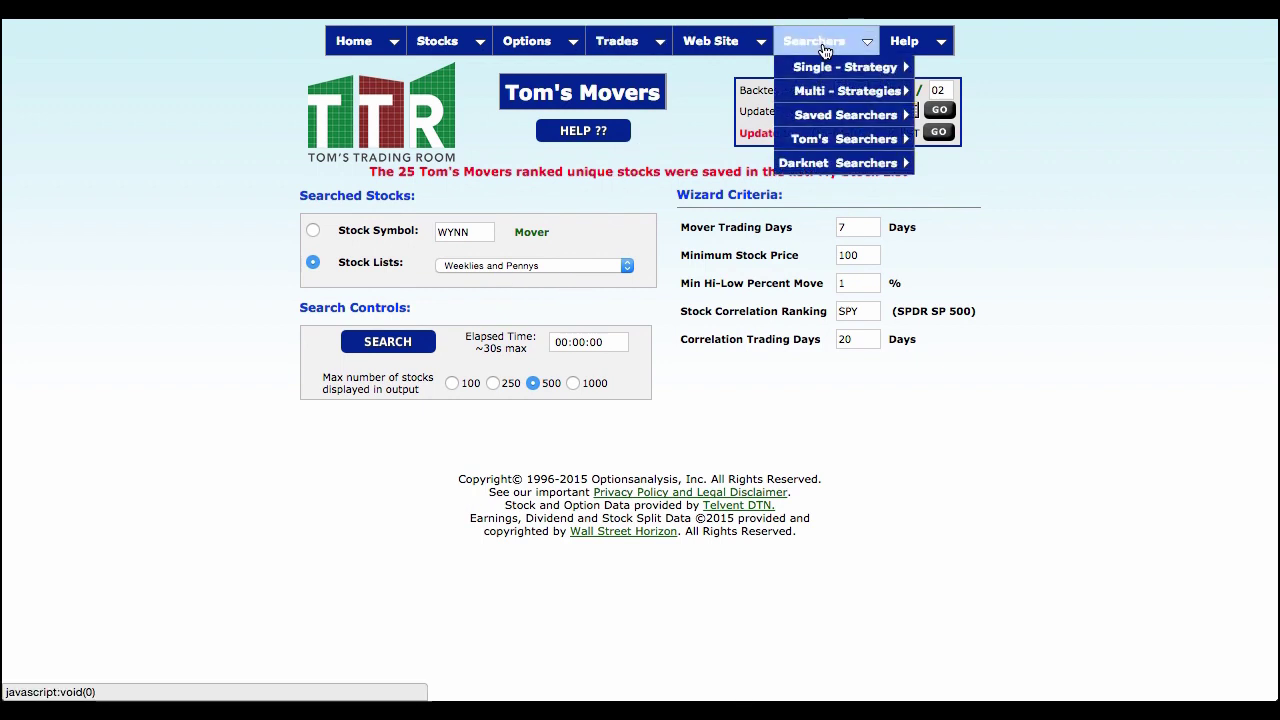
mouse_move(870, 67)
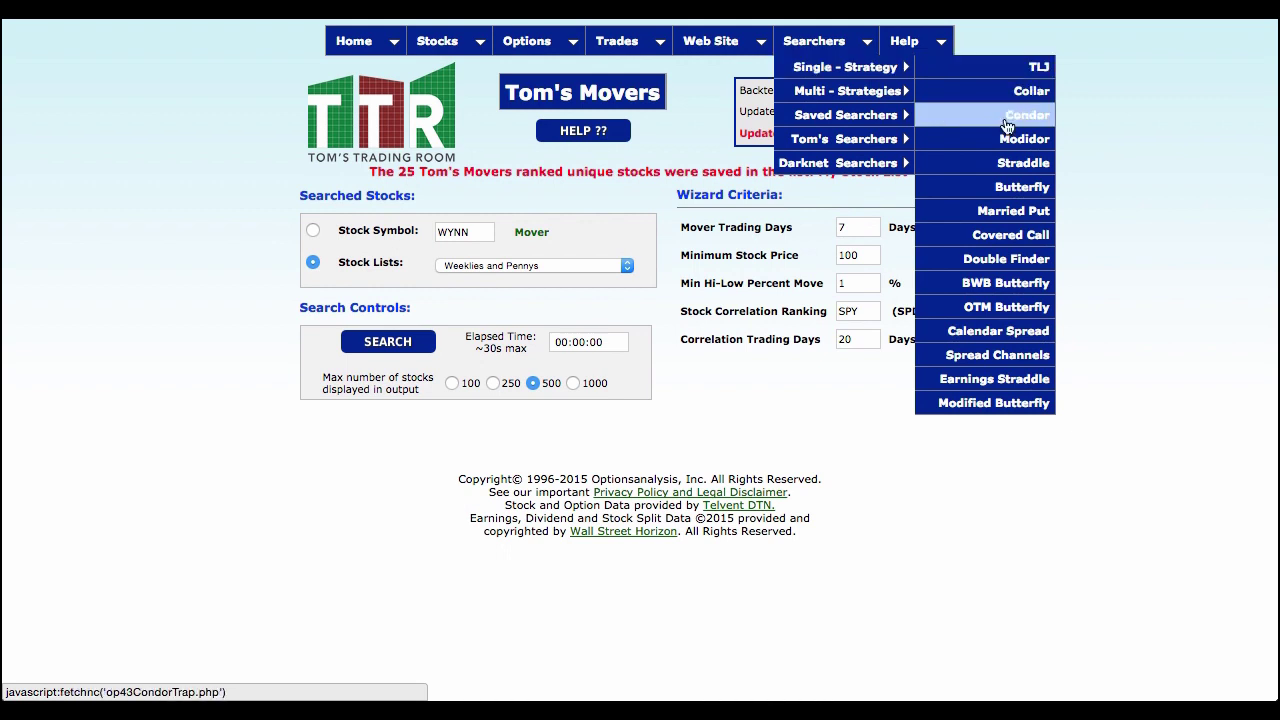
- Search My Stock List in Double Finder using the Lowest % to Double - Calls wizard
click(1018, 259)
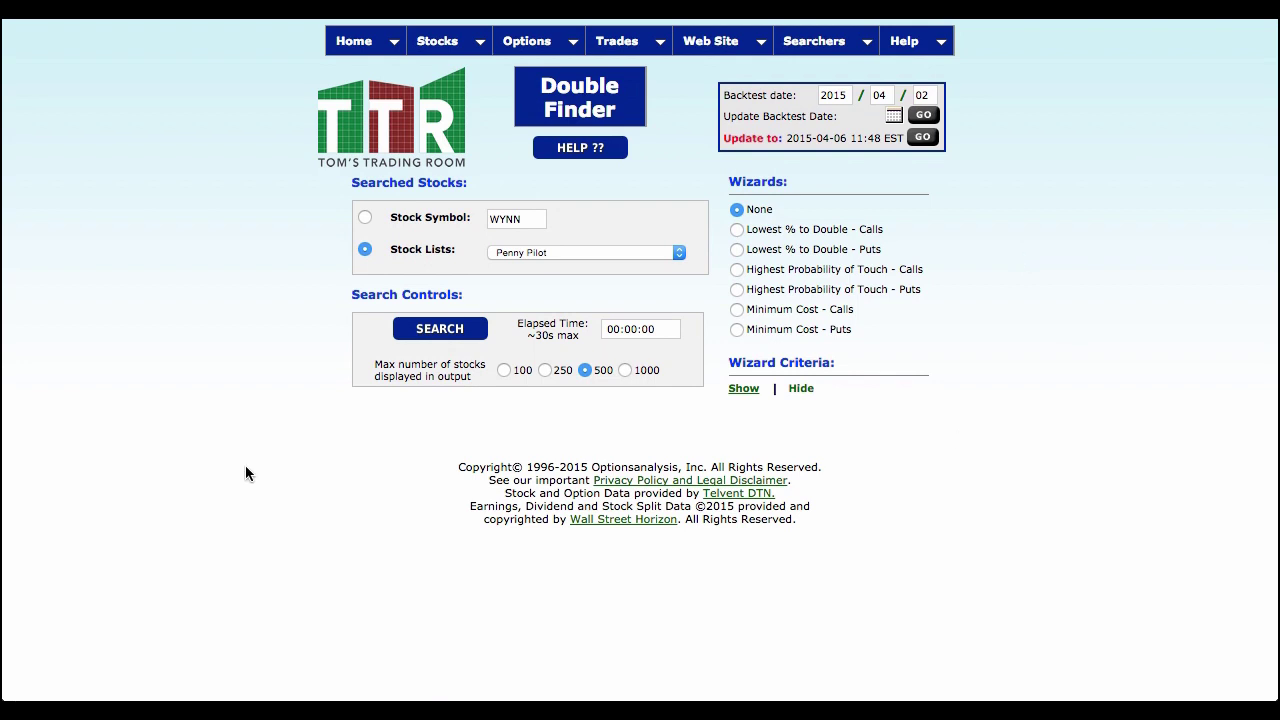
click(680, 250)
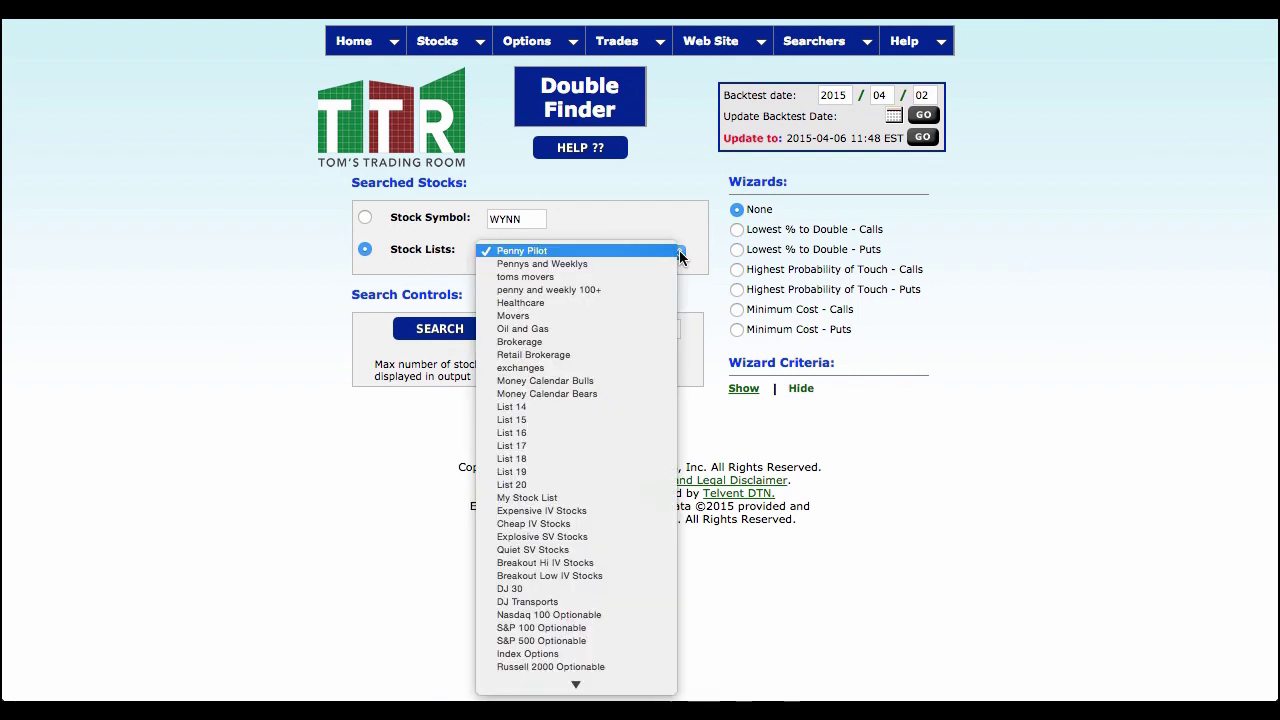
click(614, 497)
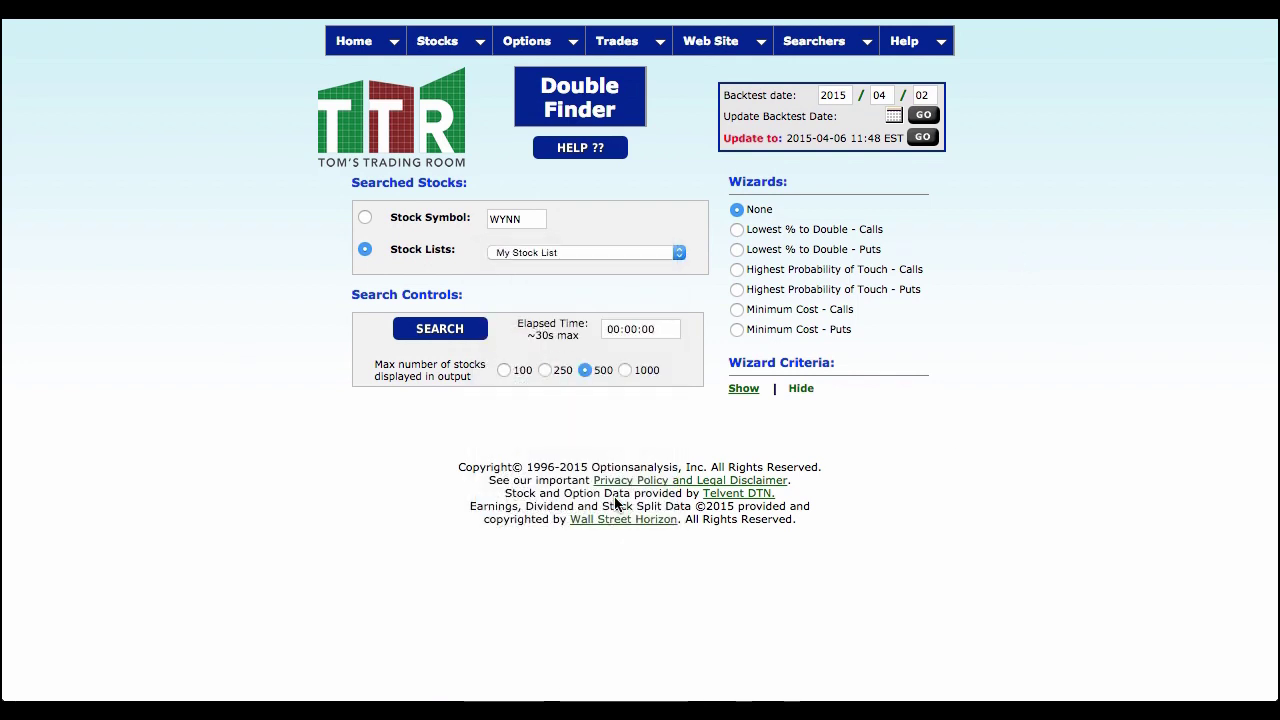
click(737, 230)
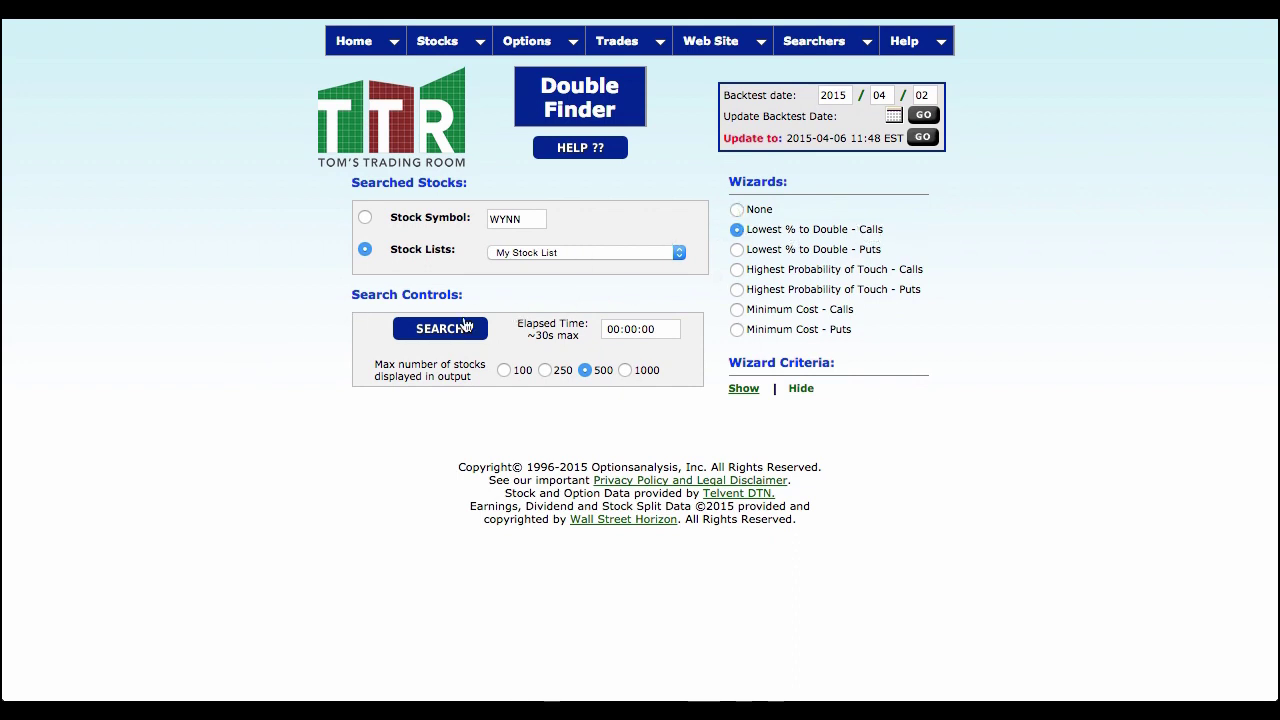
click(432, 337)
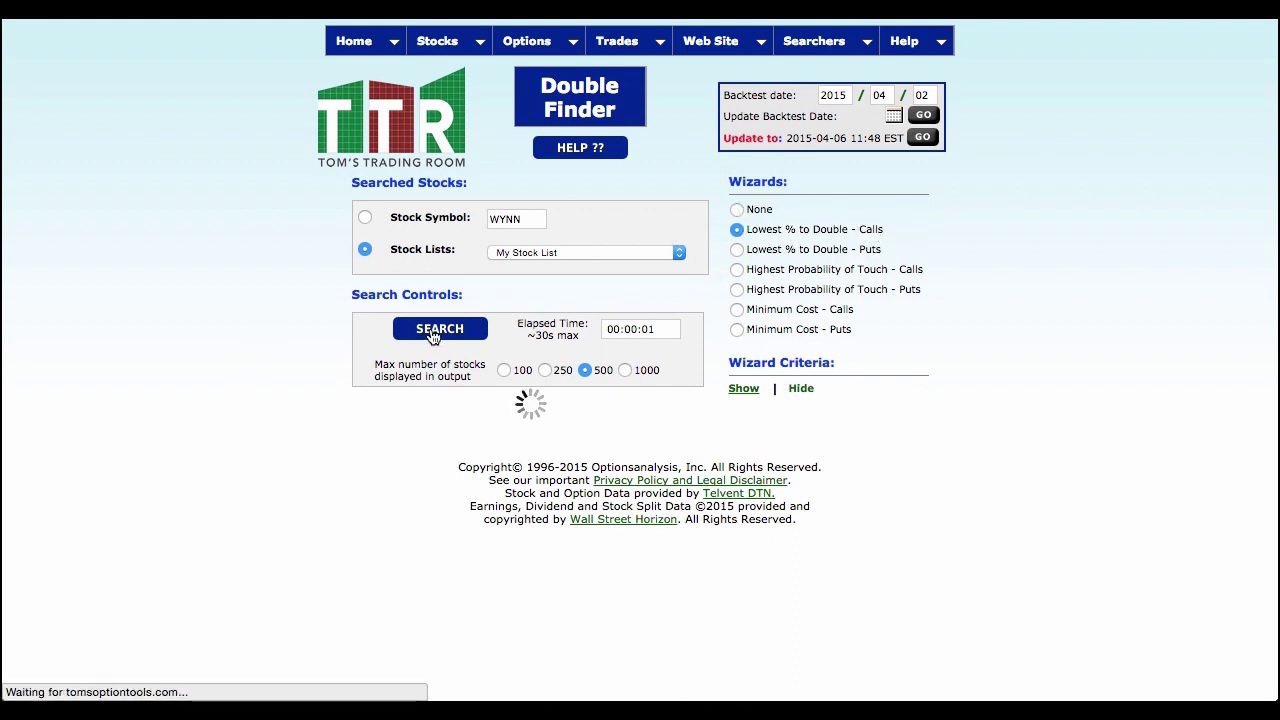
scroll(196, 520, down, 5)
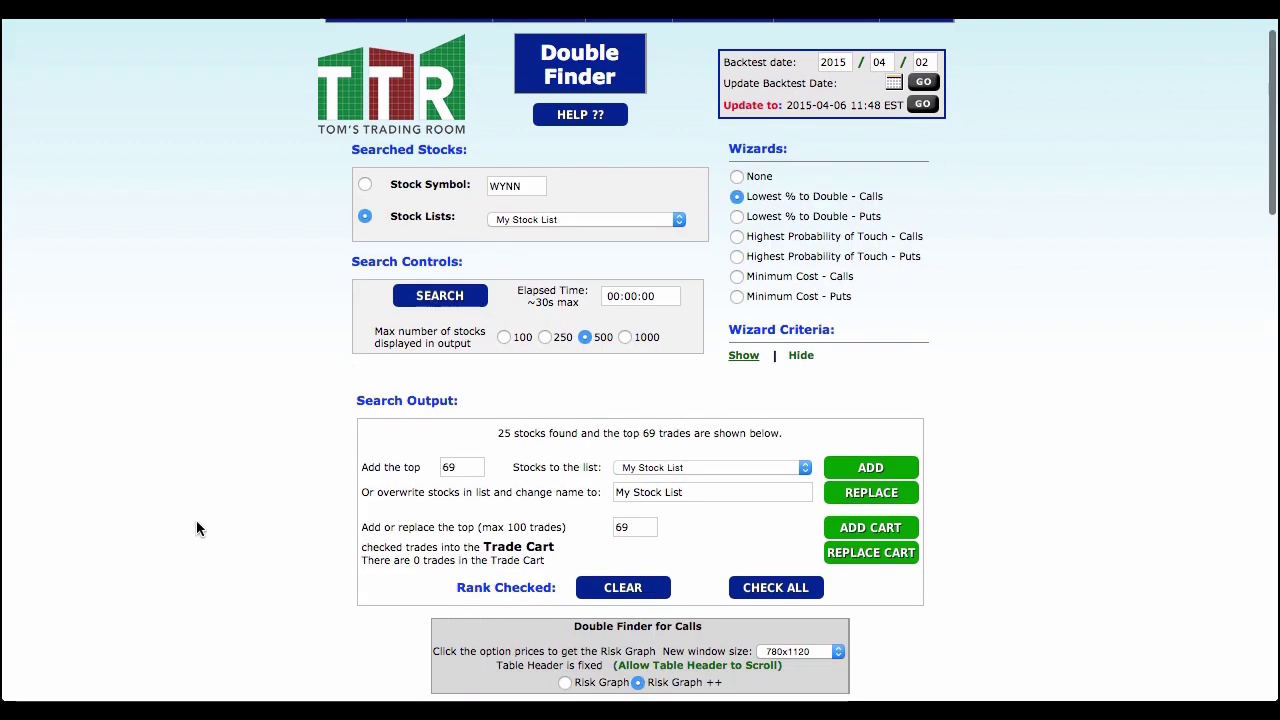
scroll(196, 528, down, 5)
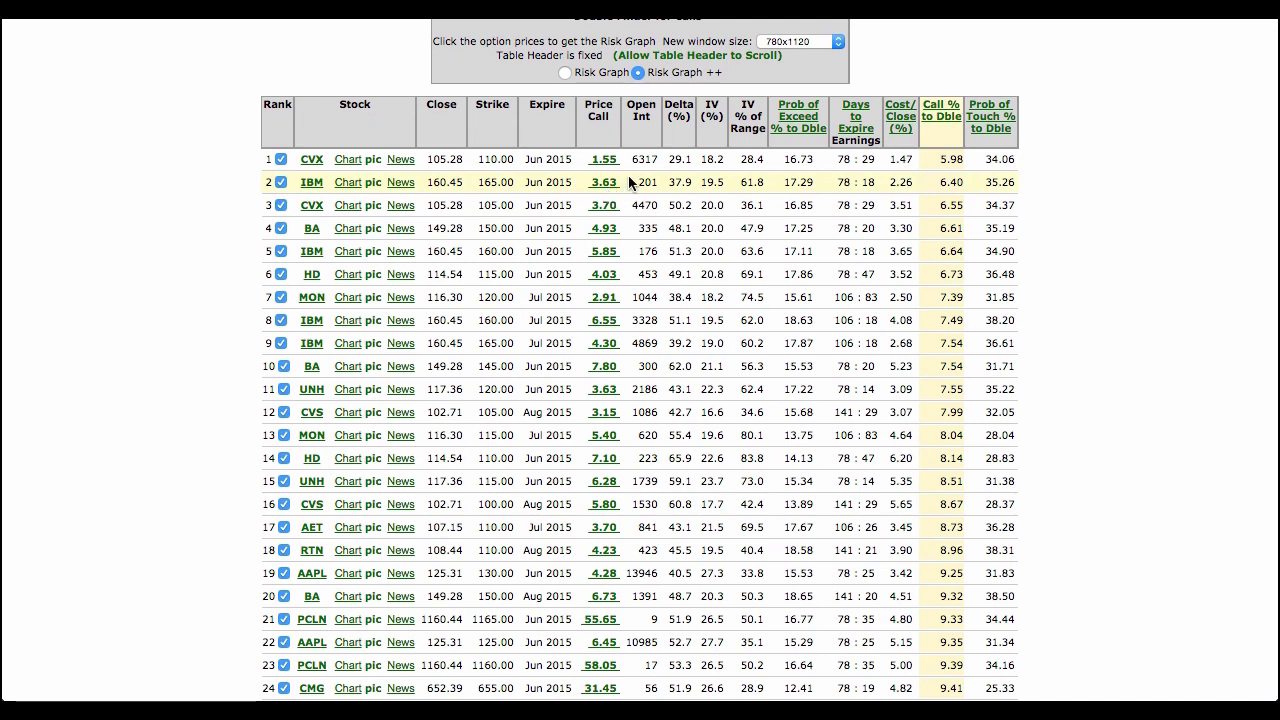
scroll(208, 284, up, 5)
scroll(207, 283, up, 6)
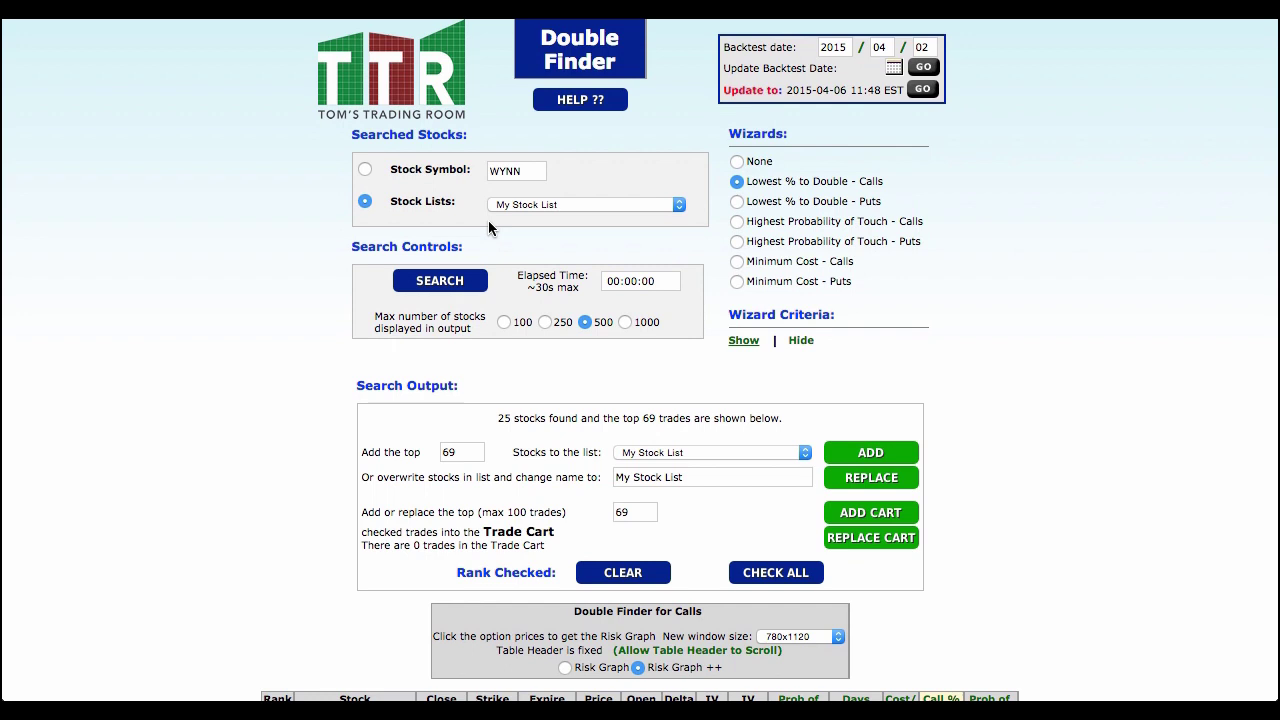
- Rerun Double Finder with Lowest % to Double - Puts and review the 69 put trades
click(738, 203)
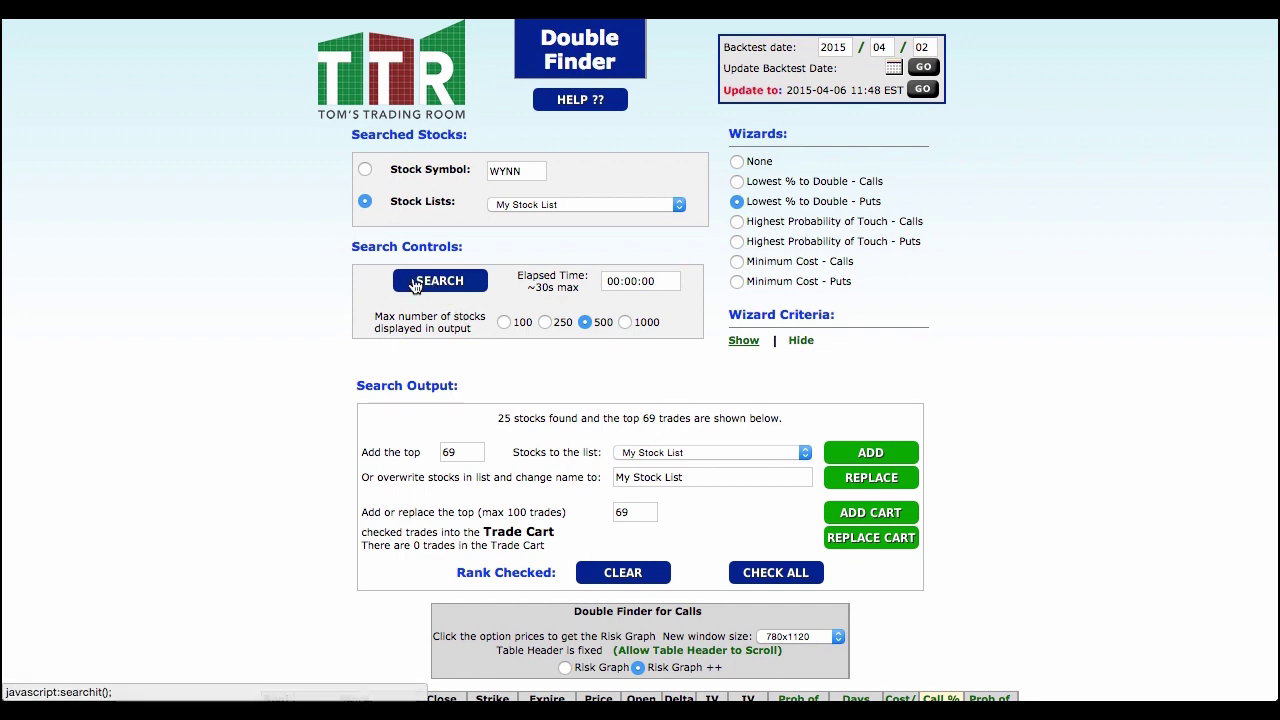
click(427, 287)
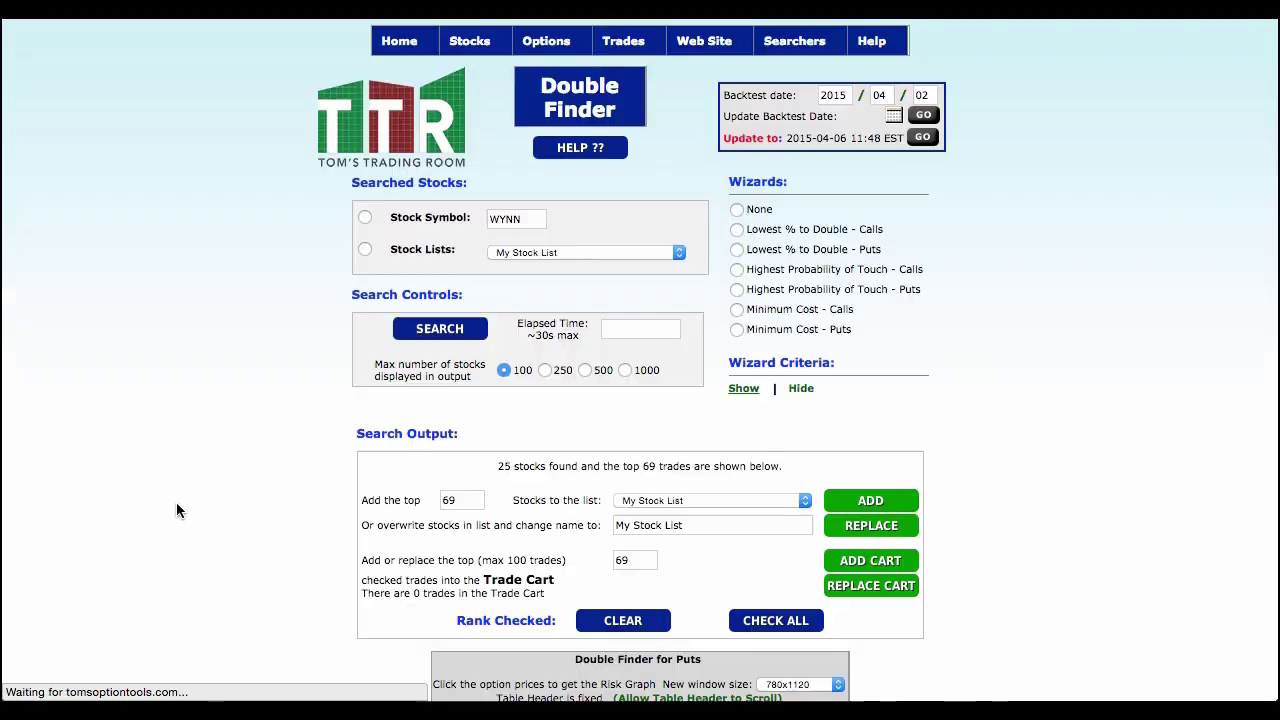
scroll(176, 502, down, 10)
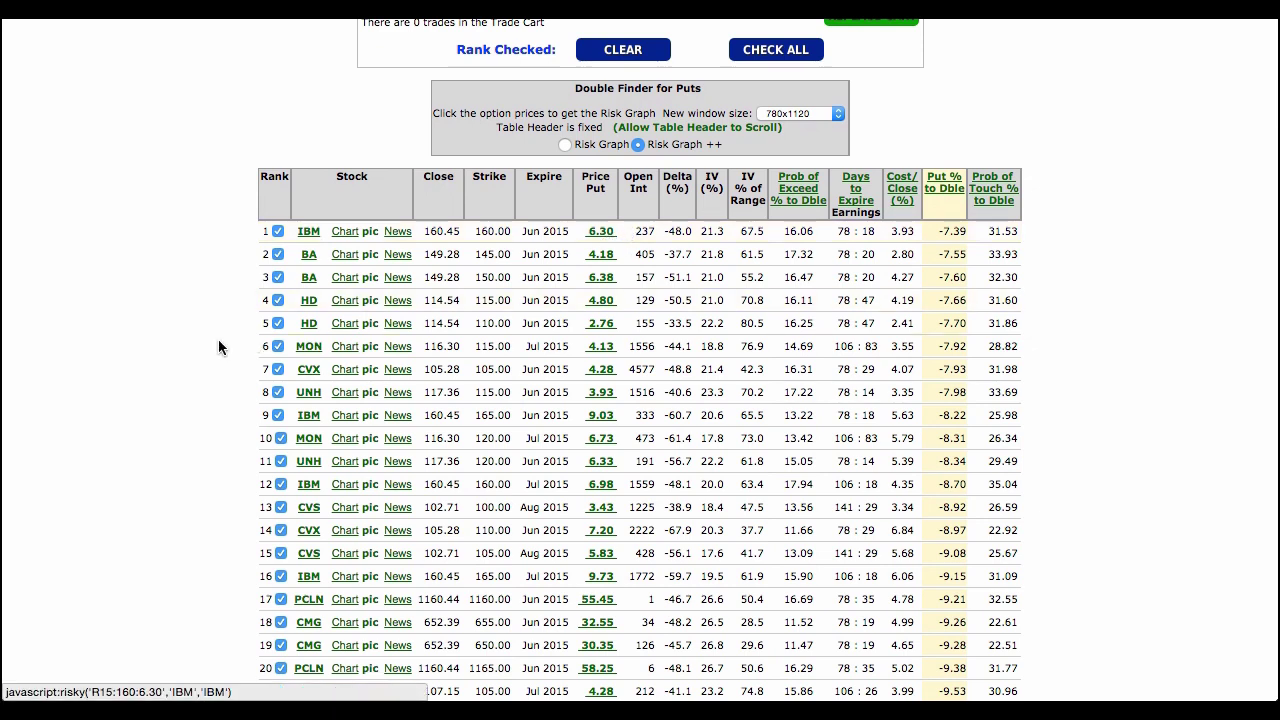
scroll(174, 285, up, 3)
scroll(173, 282, up, 10)
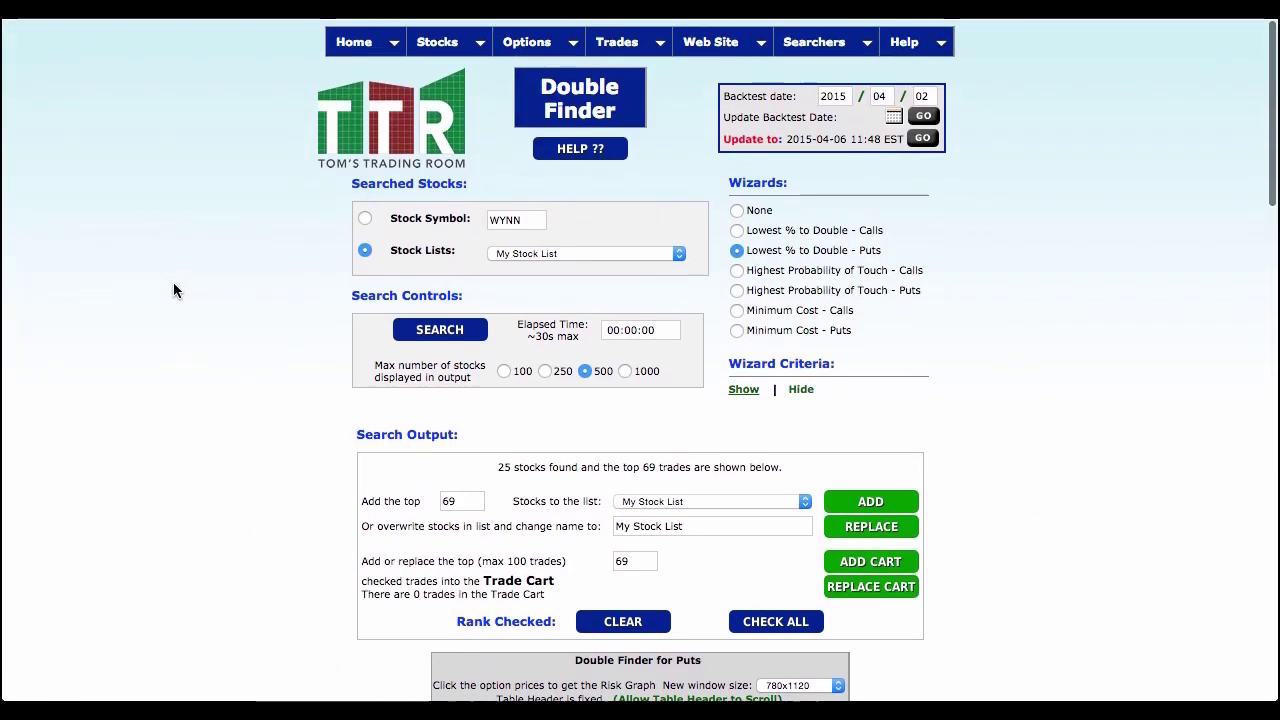
- Go back to Stocks > Stock Rankers > Tom's Movers
mouse_move(430, 50)
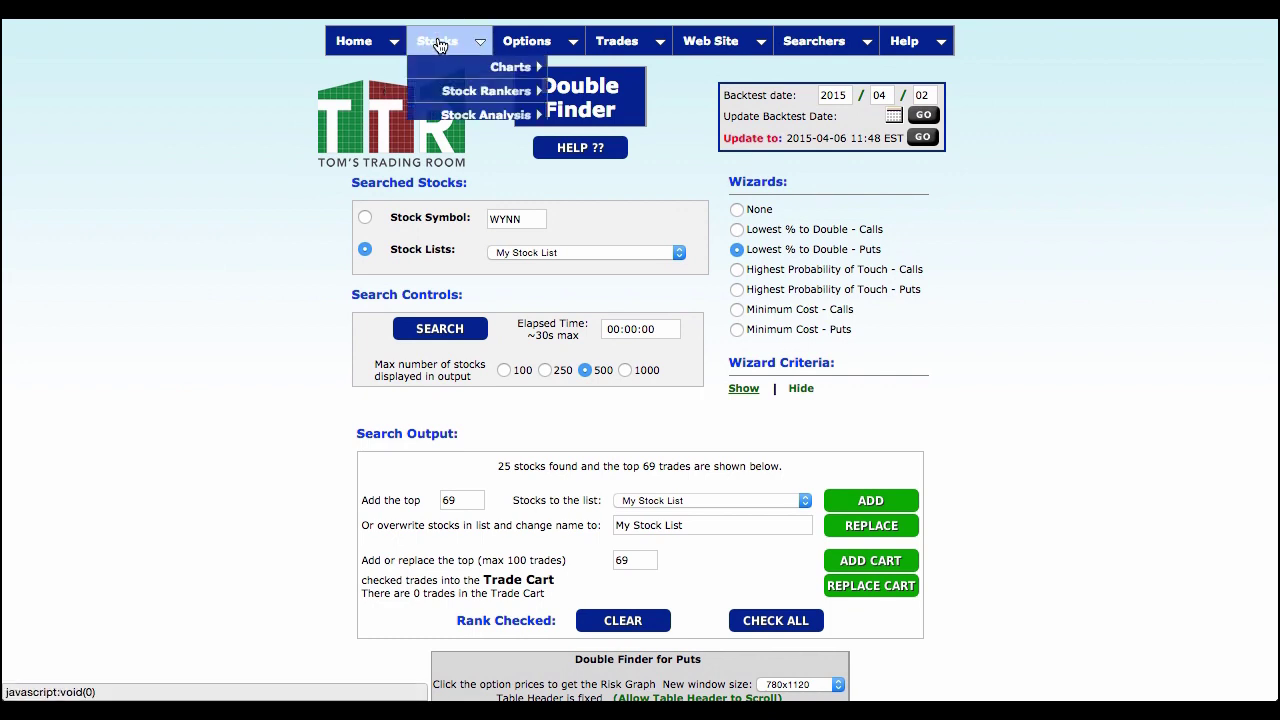
mouse_move(520, 67)
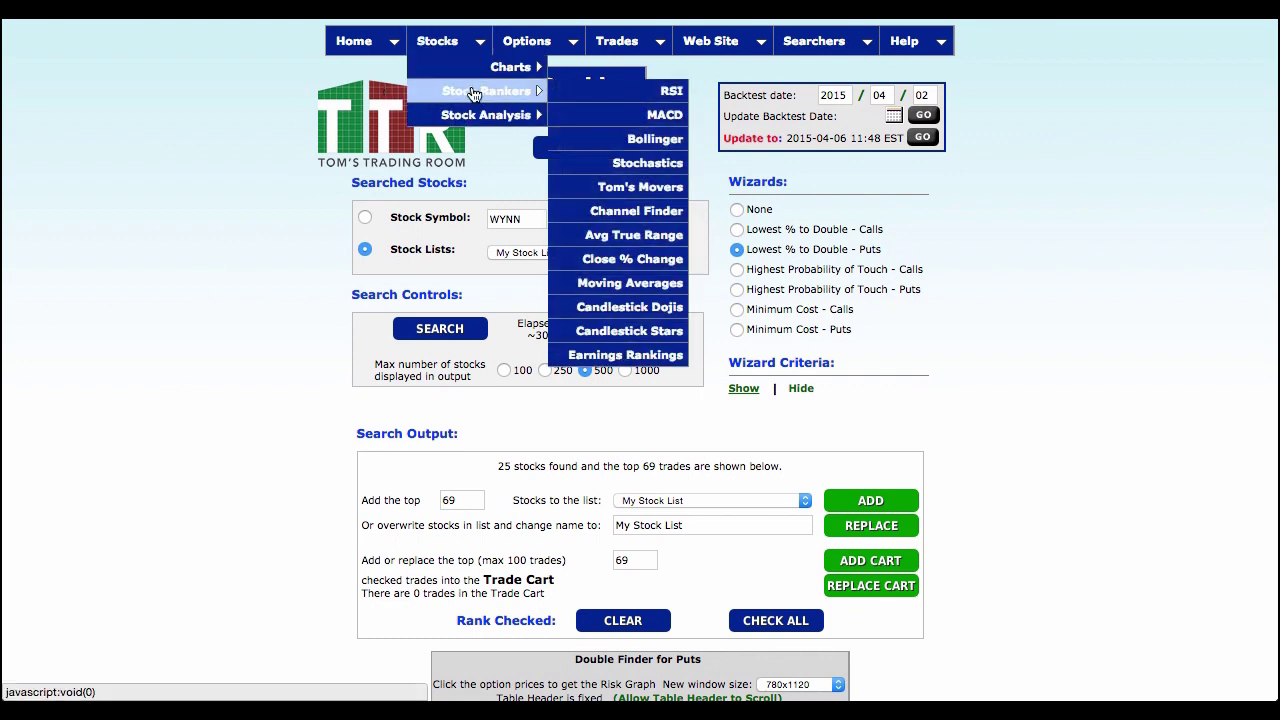
click(618, 187)
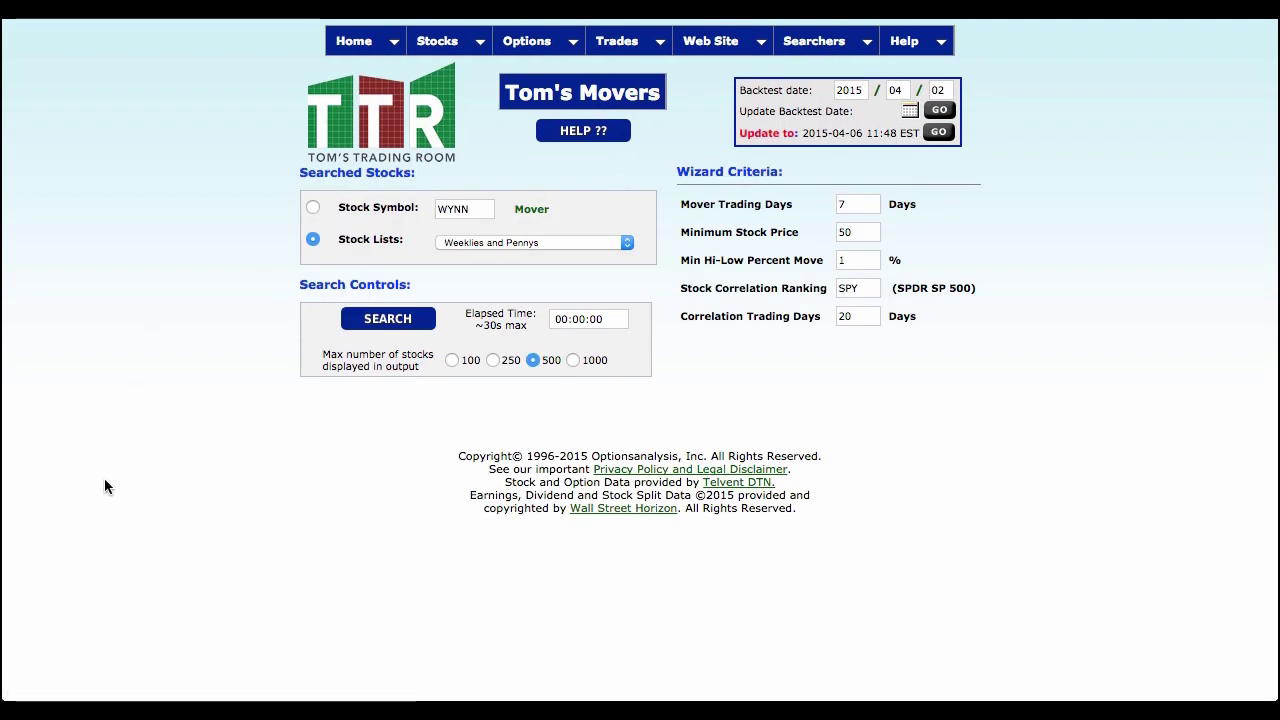